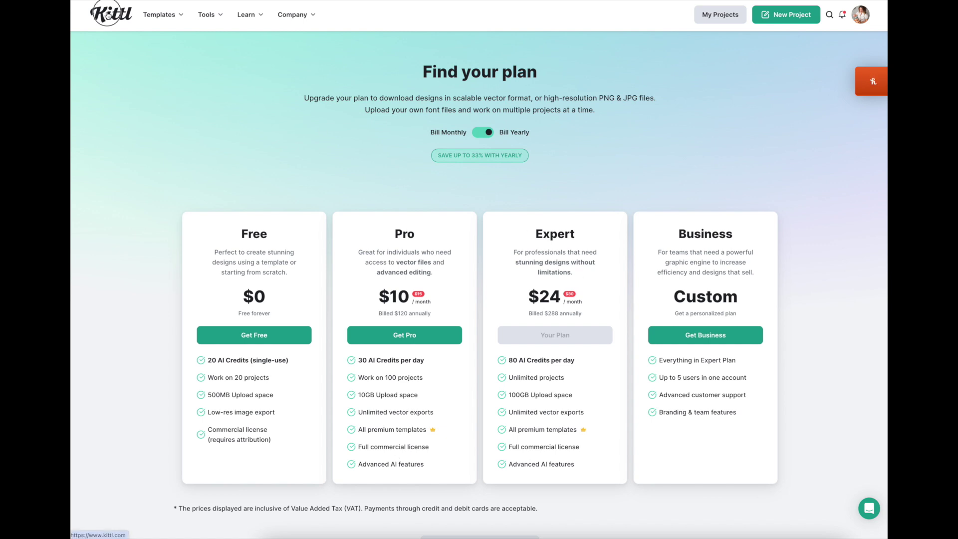
- Return from the pricing page to the Kittl templates home via the logo
{"action": "mouse_move", "coordinate": [159, 14]}
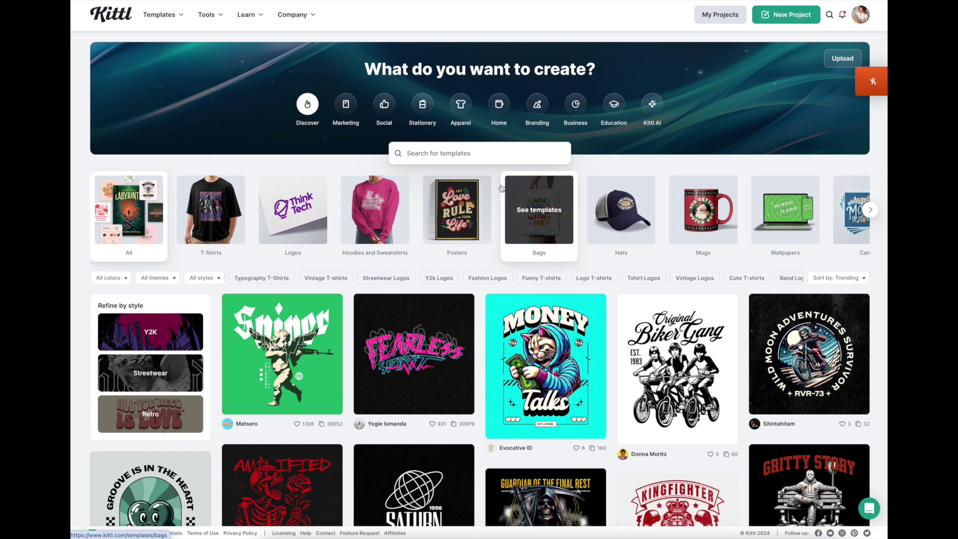
- Search the templates for 'christmas' and scroll through the results
{"action": "left_click", "coordinate": [476, 153]}
{"action": "type", "text": "christima"}
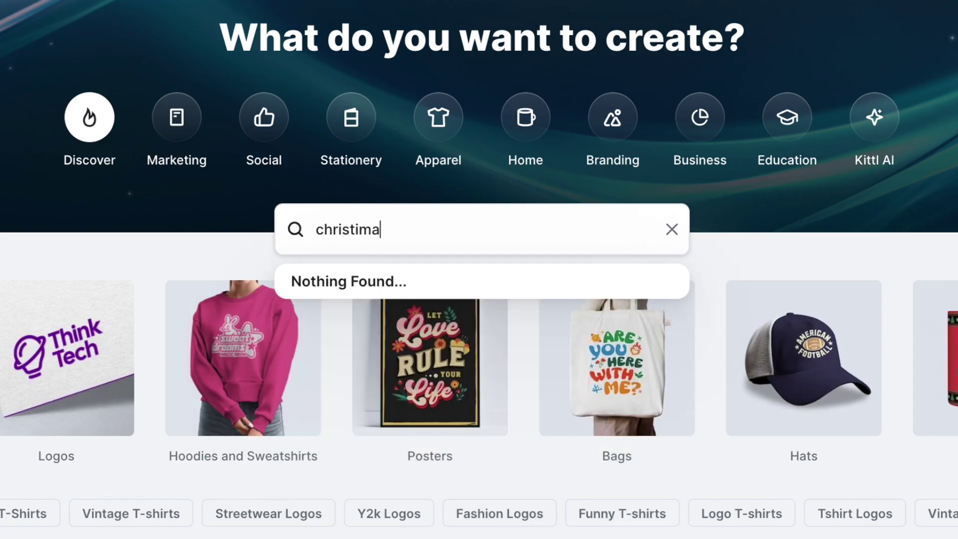
{"action": "key", "text": "BackSpace"}
{"action": "key", "text": "BackSpace"}
{"action": "key", "text": "BackSpace"}
{"action": "type", "text": "mas"}
{"action": "key", "text": "Return"}
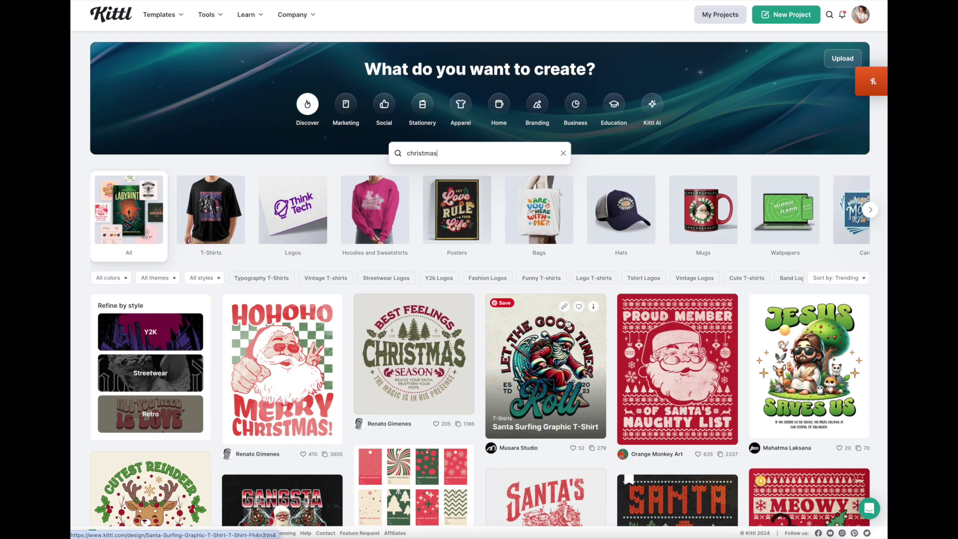
{"action": "scroll", "coordinate": [567, 324], "scroll_direction": "down", "scroll_amount": 4}
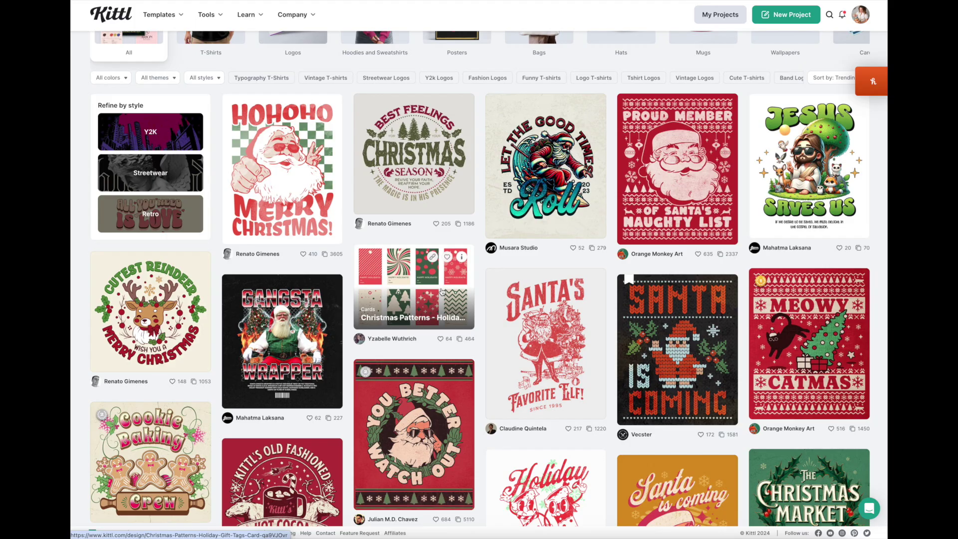
{"action": "scroll", "coordinate": [410, 195], "scroll_direction": "down", "scroll_amount": 5}
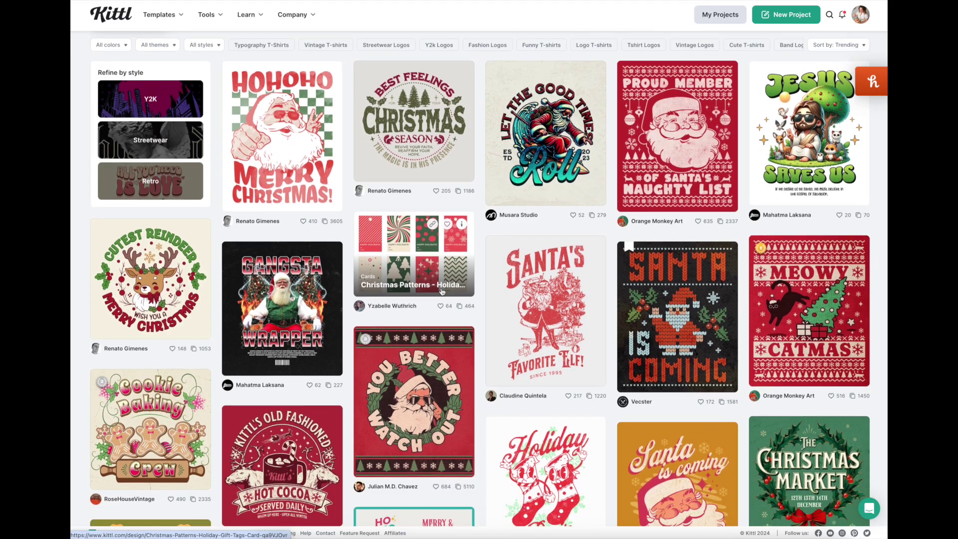
{"action": "scroll", "coordinate": [442, 292], "scroll_direction": "down", "scroll_amount": 2}
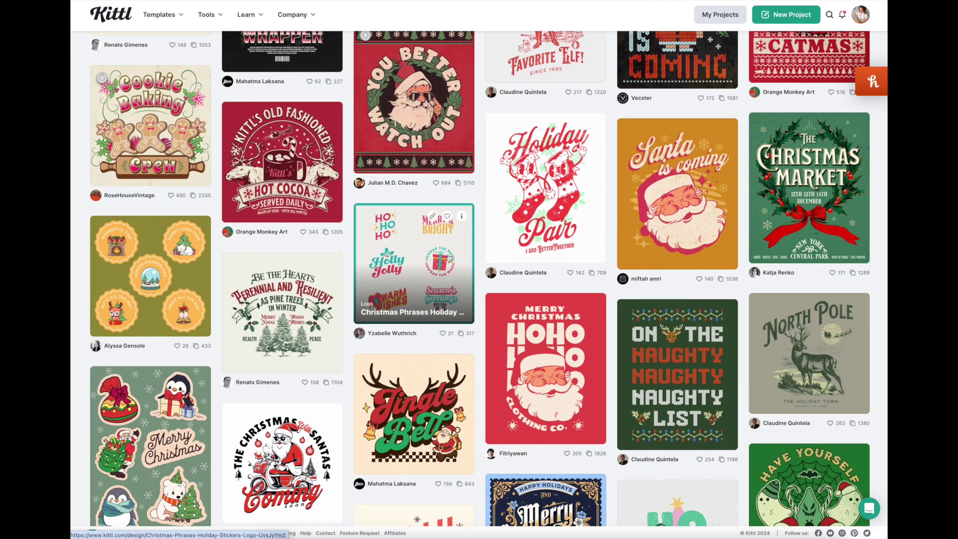
{"action": "scroll", "coordinate": [442, 292], "scroll_direction": "down", "scroll_amount": 4}
{"action": "scroll", "coordinate": [452, 252], "scroll_direction": "down", "scroll_amount": 2}
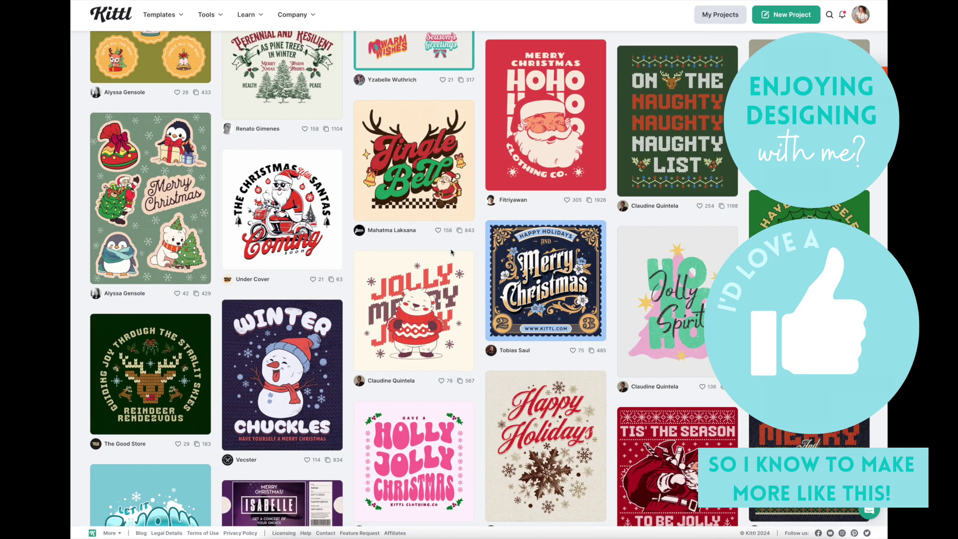
{"action": "scroll", "coordinate": [452, 252], "scroll_direction": "down", "scroll_amount": 3}
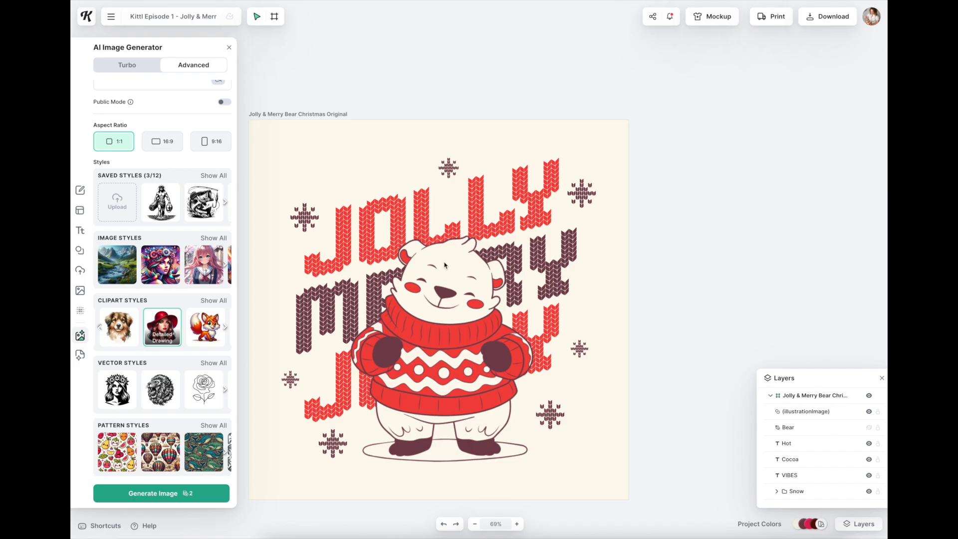
- Duplicate the Jolly & Merry Bear artboard by copying and pasting it onto the canvas
{"action": "left_click", "coordinate": [293, 114]}
{"action": "right_click", "coordinate": [292, 113]}
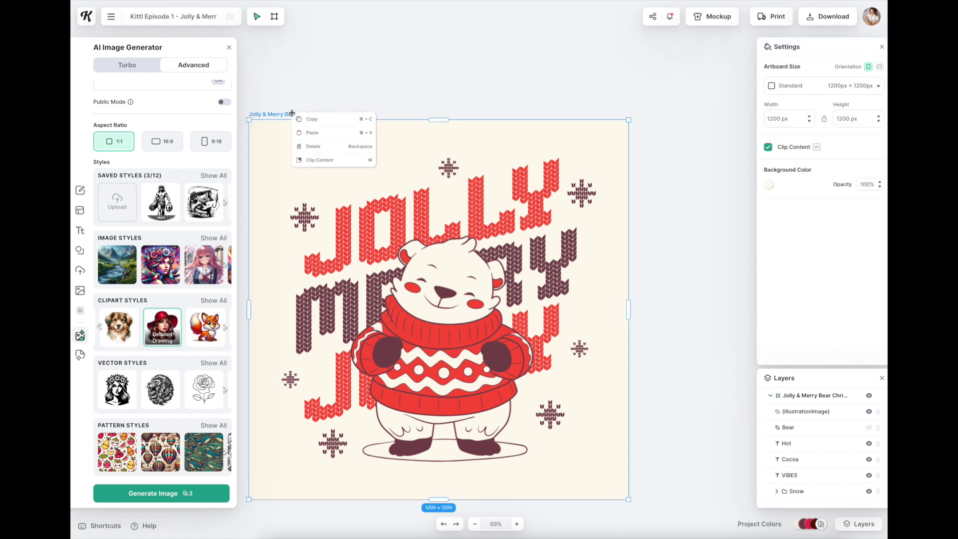
{"action": "left_click", "coordinate": [315, 119]}
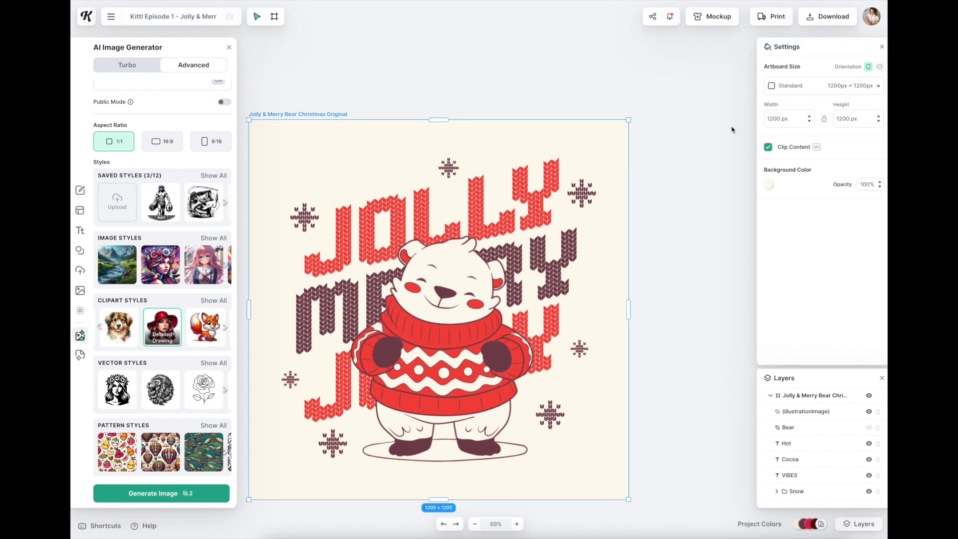
{"action": "key", "text": "ctrl+v"}
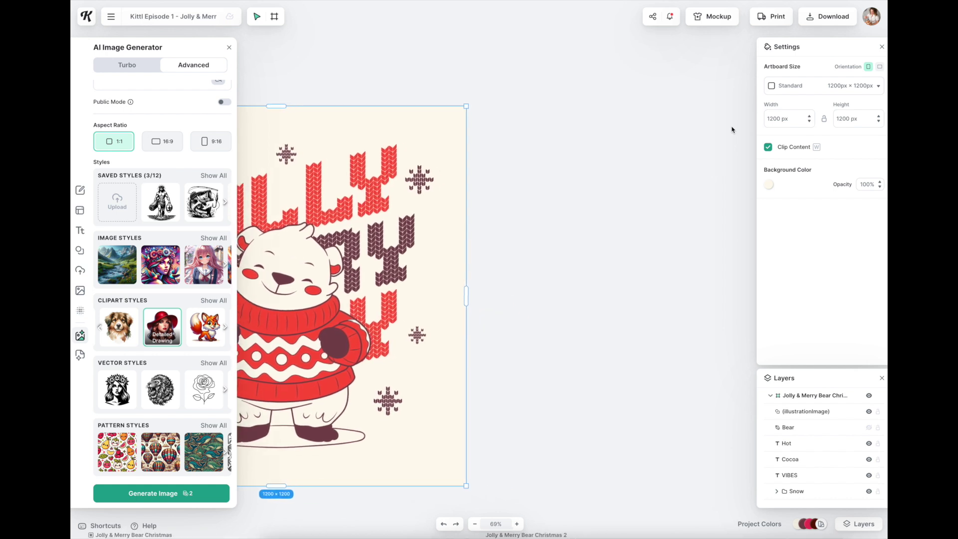
{"action": "right_click", "coordinate": [490, 104]}
{"action": "left_click", "coordinate": [515, 123]}
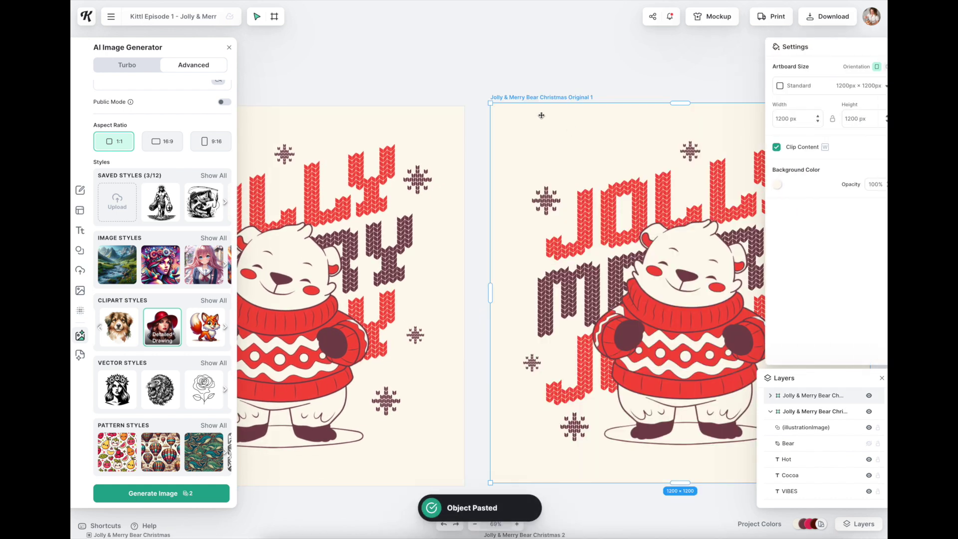
{"action": "left_click_drag", "start_coordinate": [517, 96], "coordinate": [514, 99]}
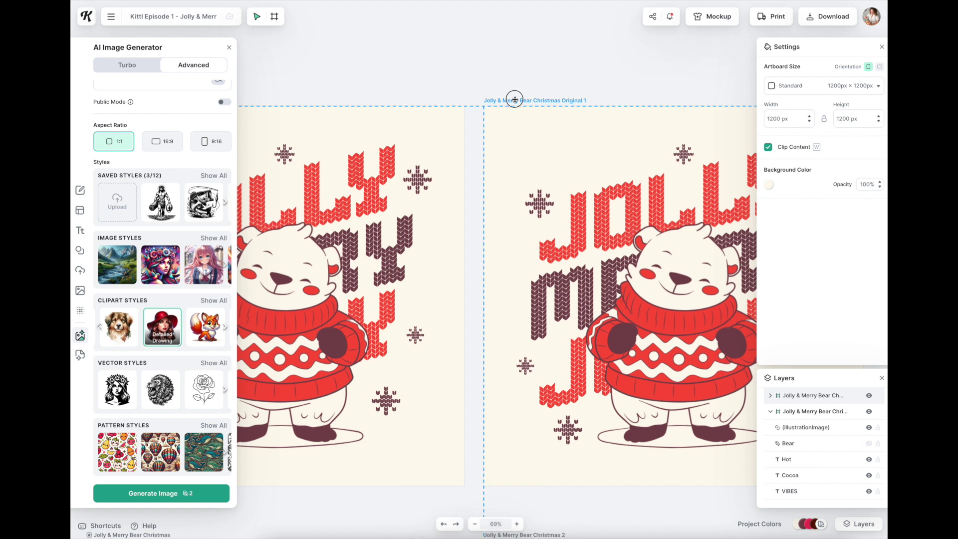
{"action": "left_click", "coordinate": [572, 80]}
- Hide the bear illustration on the duplicated artboard
{"action": "scroll", "coordinate": [572, 80], "scroll_direction": "right", "scroll_amount": 4}
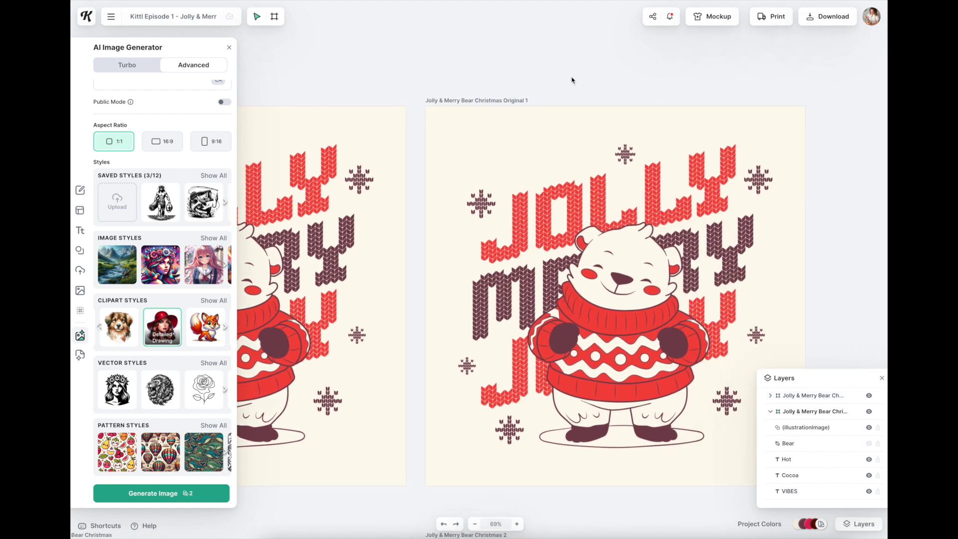
{"action": "scroll", "coordinate": [572, 80], "scroll_direction": "down", "scroll_amount": 1}
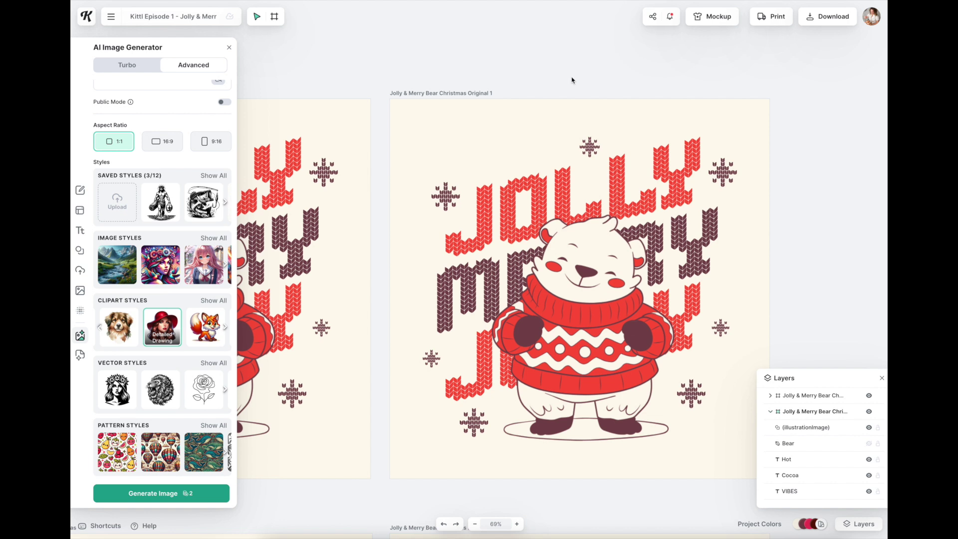
{"action": "left_click", "coordinate": [579, 256]}
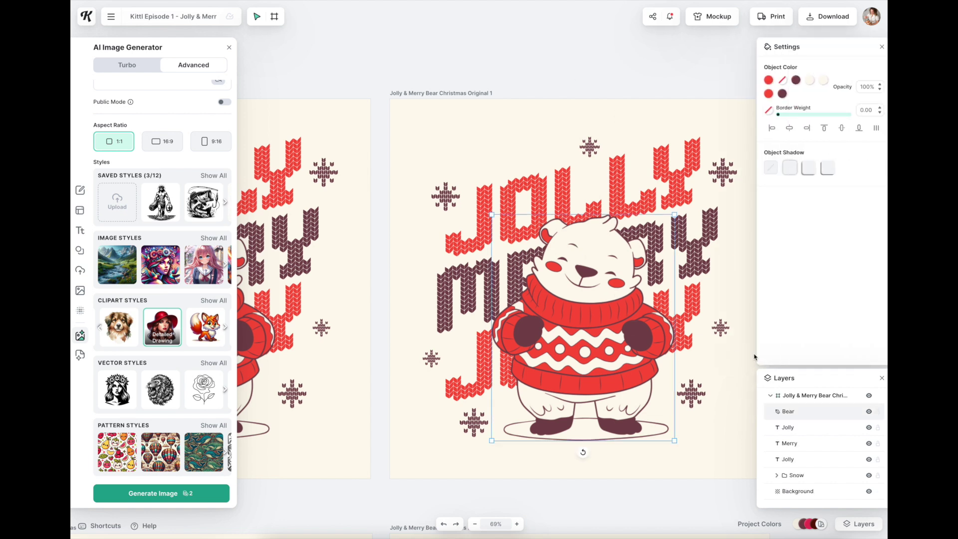
{"action": "left_click", "coordinate": [868, 412]}
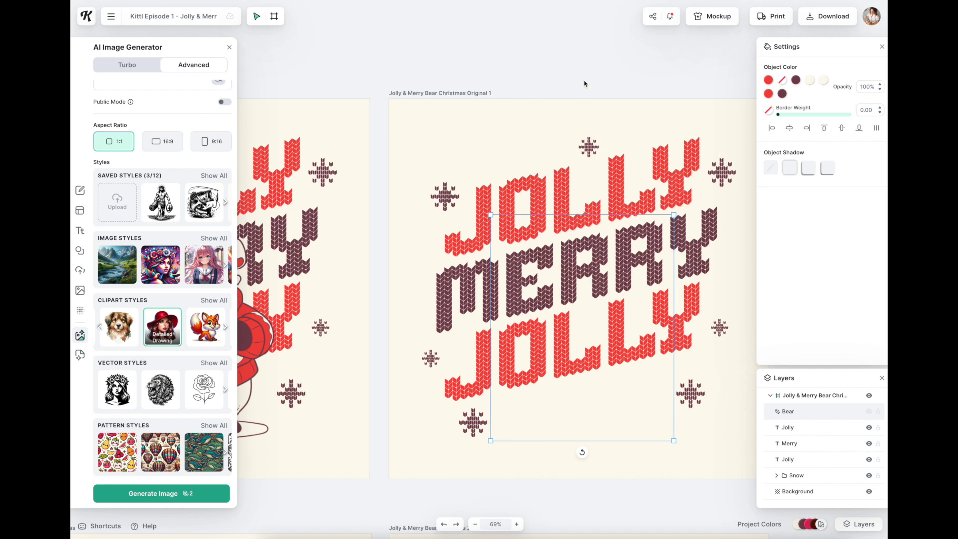
{"action": "scroll", "coordinate": [584, 88], "scroll_direction": "right", "scroll_amount": 3}
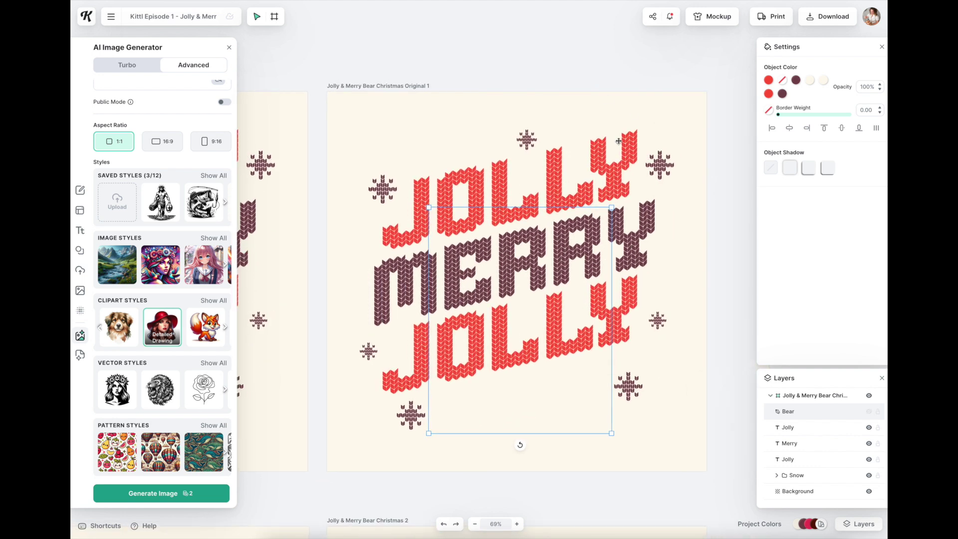
- Change the top JOLLY to HOT and MERRY to COCOA
{"action": "left_click", "coordinate": [499, 181]}
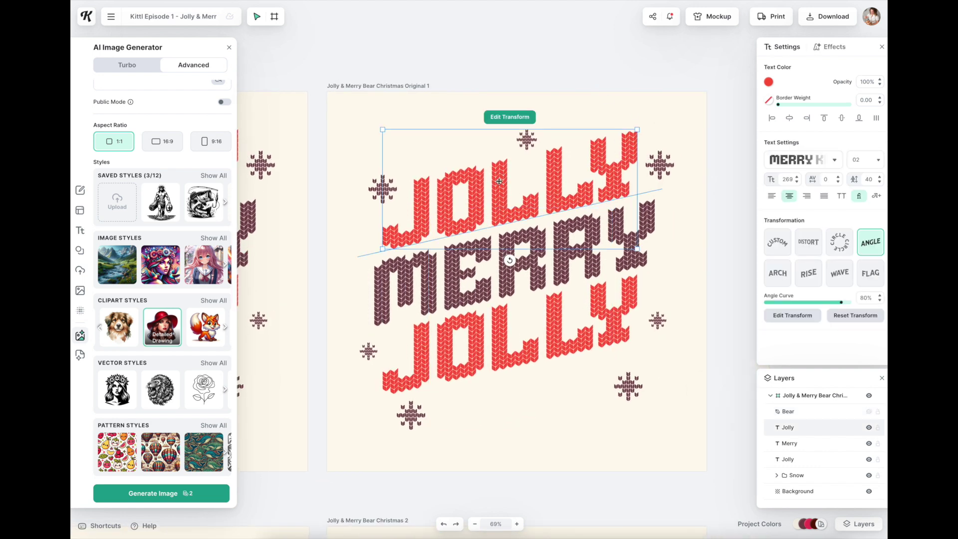
{"action": "double_click", "coordinate": [499, 181]}
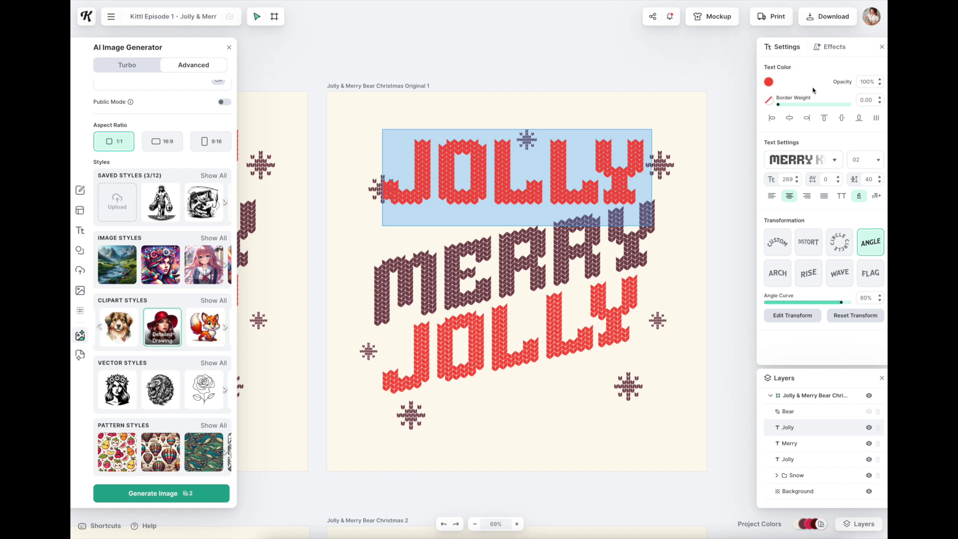
{"action": "type", "text": "HOT"}
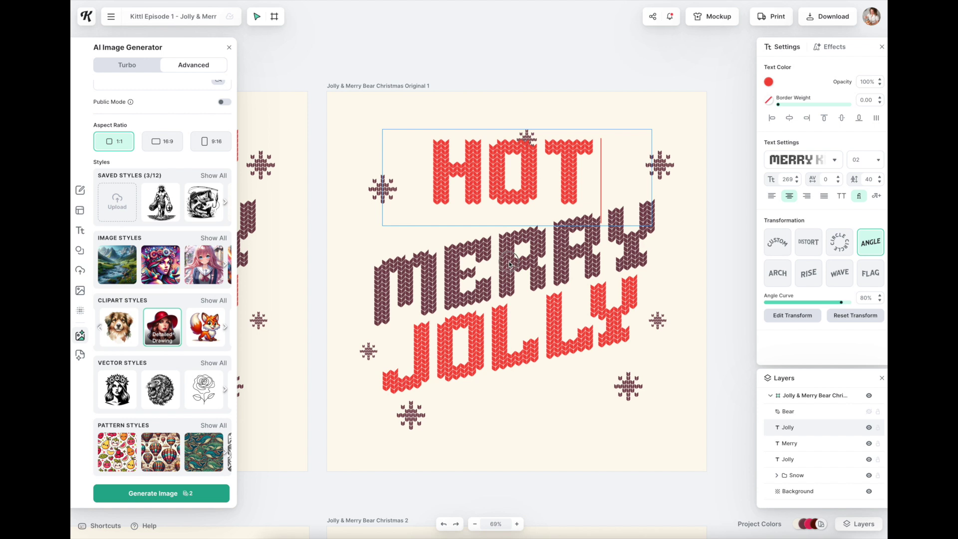
{"action": "left_click", "coordinate": [509, 265]}
{"action": "double_click", "coordinate": [509, 262]}
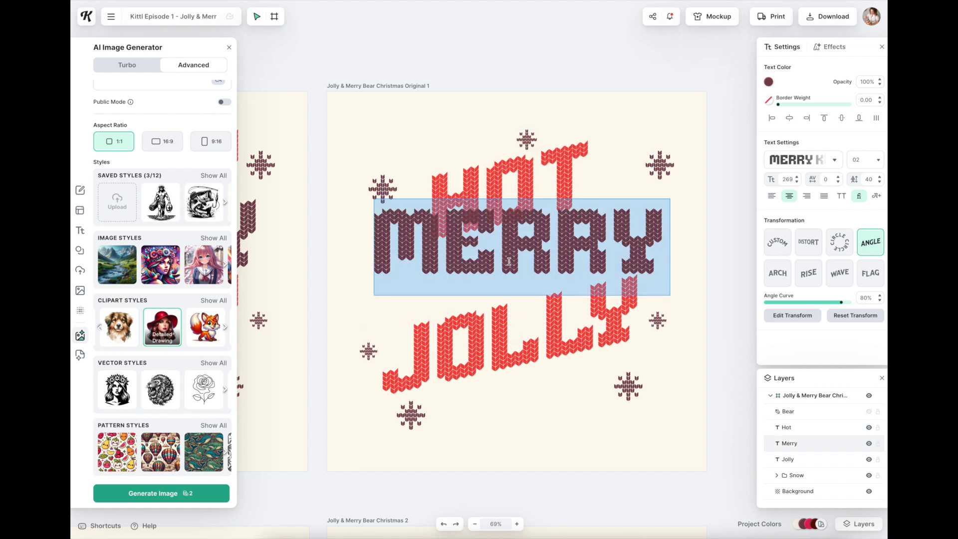
{"action": "type", "text": "COCOA"}
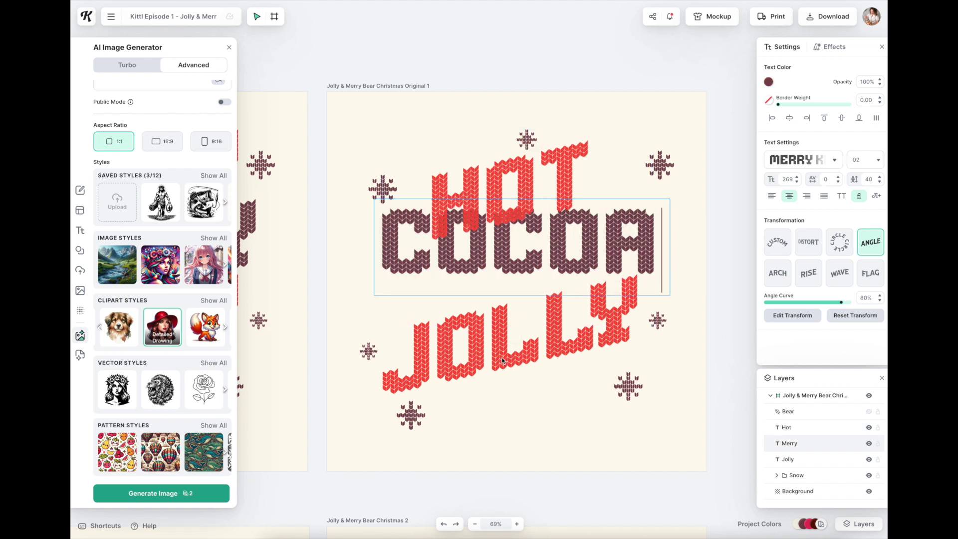
{"action": "left_click", "coordinate": [502, 357]}
- Replace the bottom JOLLY with VIBES and centre HOT above COCOA
{"action": "left_click", "coordinate": [502, 357]}
{"action": "double_click", "coordinate": [502, 358]}
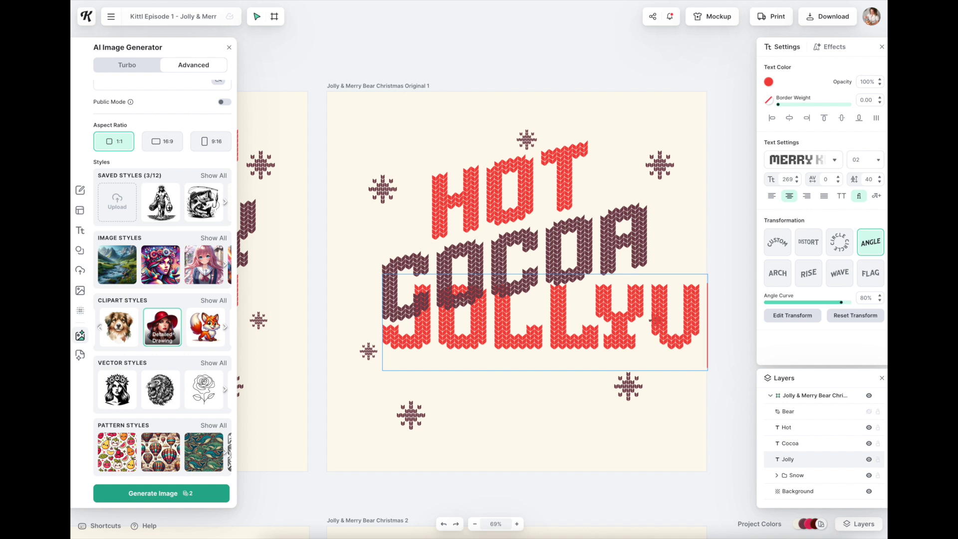
{"action": "key", "text": "BackSpace"}
{"action": "key", "text": "BackSpace"}
{"action": "key", "text": "BackSpace"}
{"action": "key", "text": "BackSpace"}
{"action": "key", "text": "BackSpace"}
{"action": "type", "text": "VIBES"}
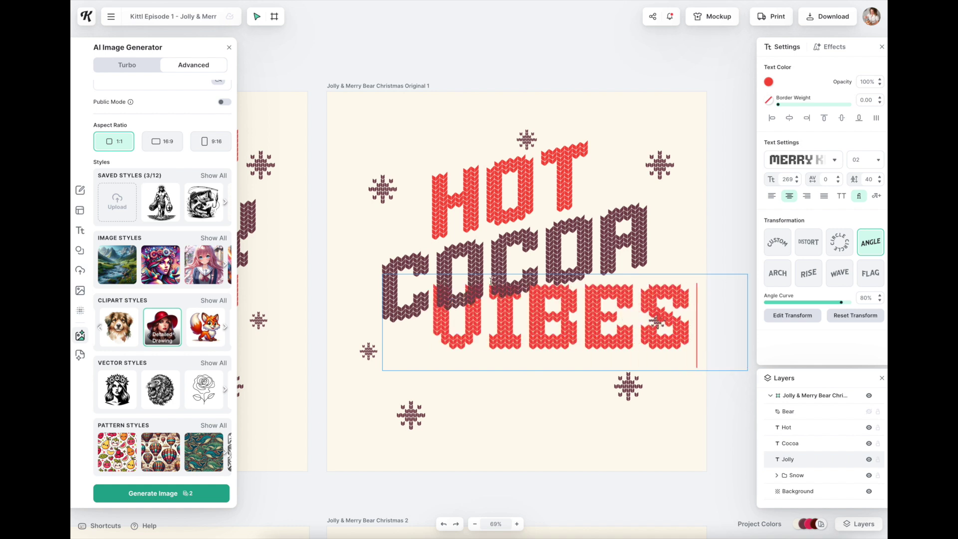
{"action": "key", "text": "Escape"}
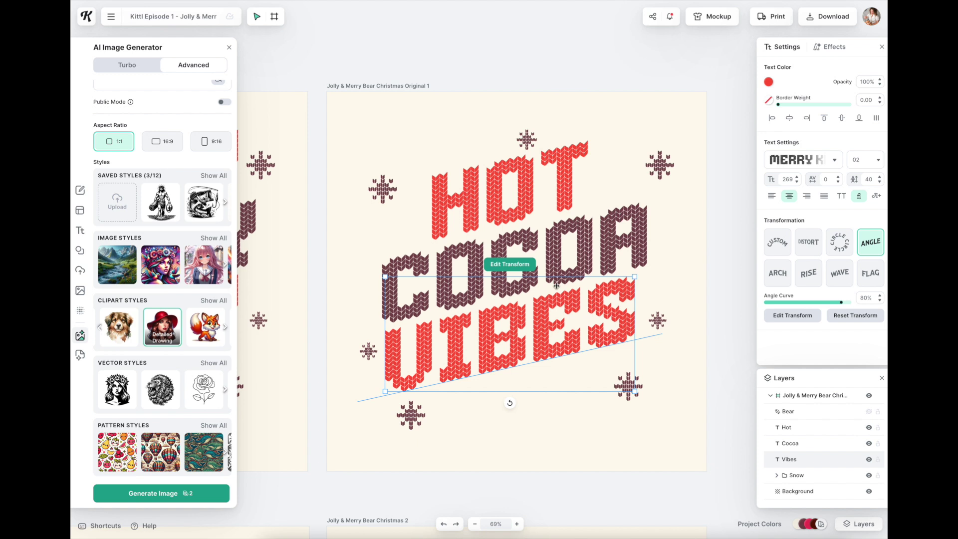
{"action": "left_click_drag", "start_coordinate": [498, 201], "coordinate": [498, 203]}
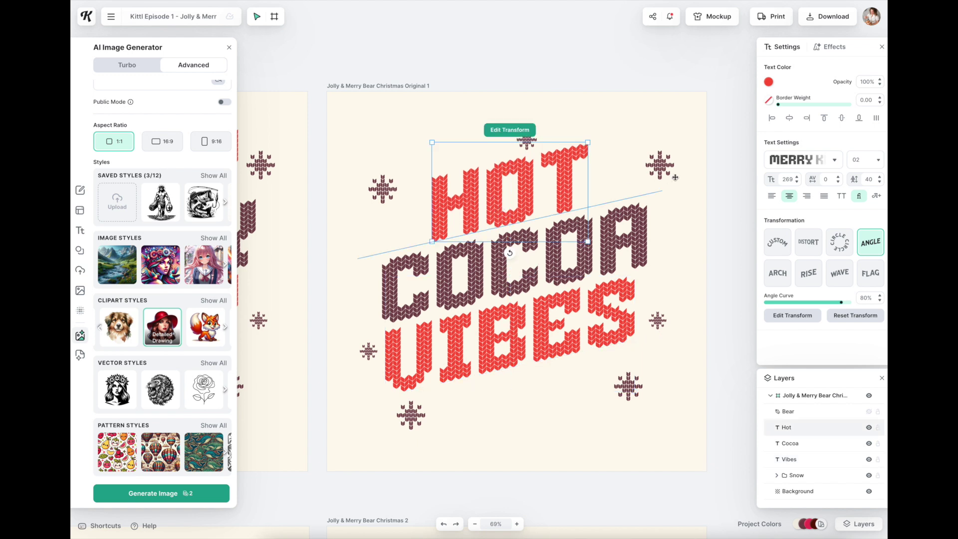
- Reposition the top-right, left and top snowflakes from the Snow group around the lettering
{"action": "left_click", "coordinate": [667, 164]}
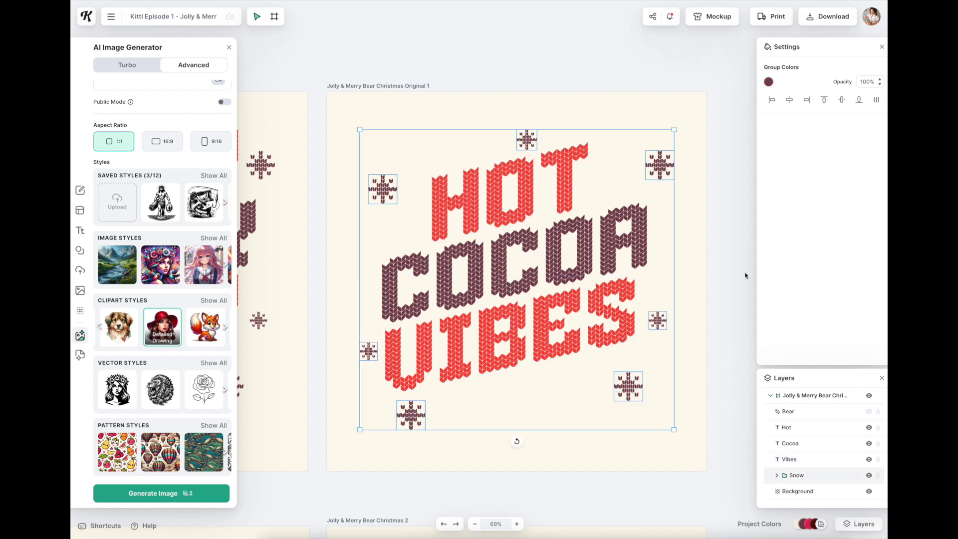
{"action": "left_click", "coordinate": [860, 530]}
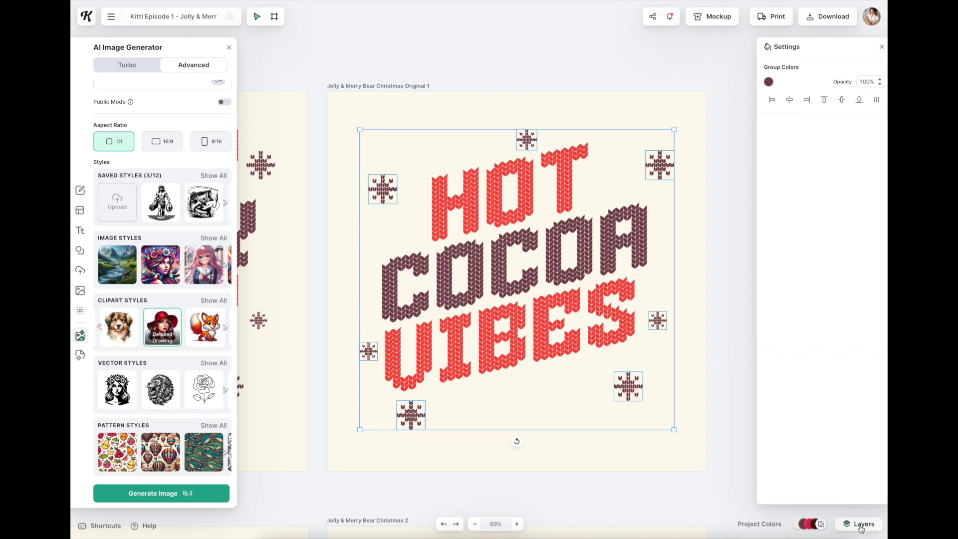
{"action": "left_click", "coordinate": [860, 529]}
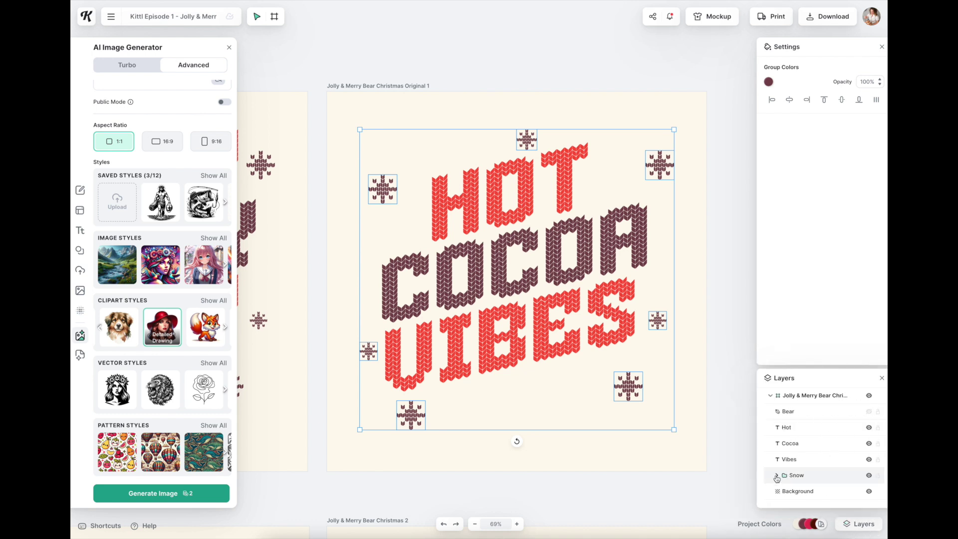
{"action": "left_click", "coordinate": [776, 475]}
{"action": "left_click", "coordinate": [658, 161]}
{"action": "left_click_drag", "start_coordinate": [659, 160], "coordinate": [631, 166]}
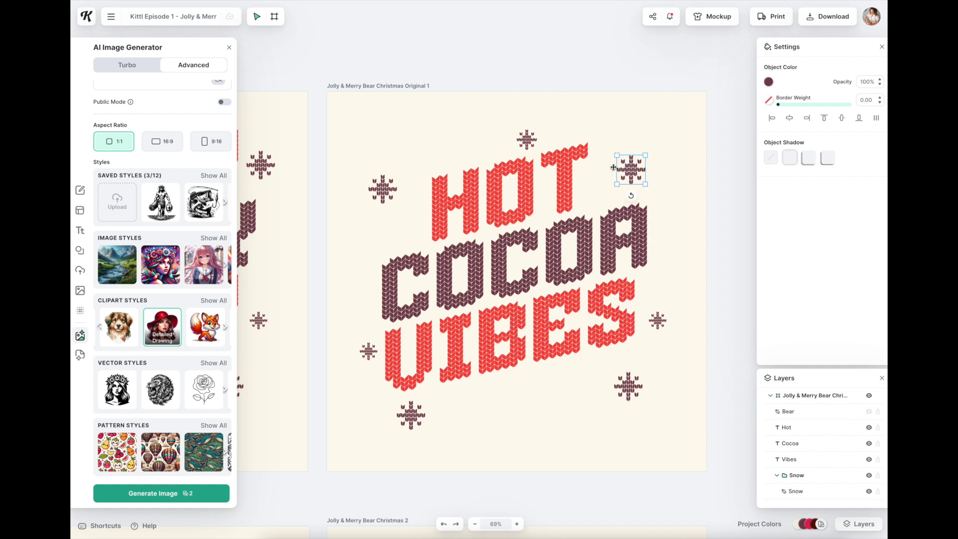
{"action": "left_click", "coordinate": [382, 190]}
{"action": "left_click_drag", "start_coordinate": [382, 191], "coordinate": [399, 204]}
{"action": "left_click_drag", "start_coordinate": [526, 138], "coordinate": [601, 139]}
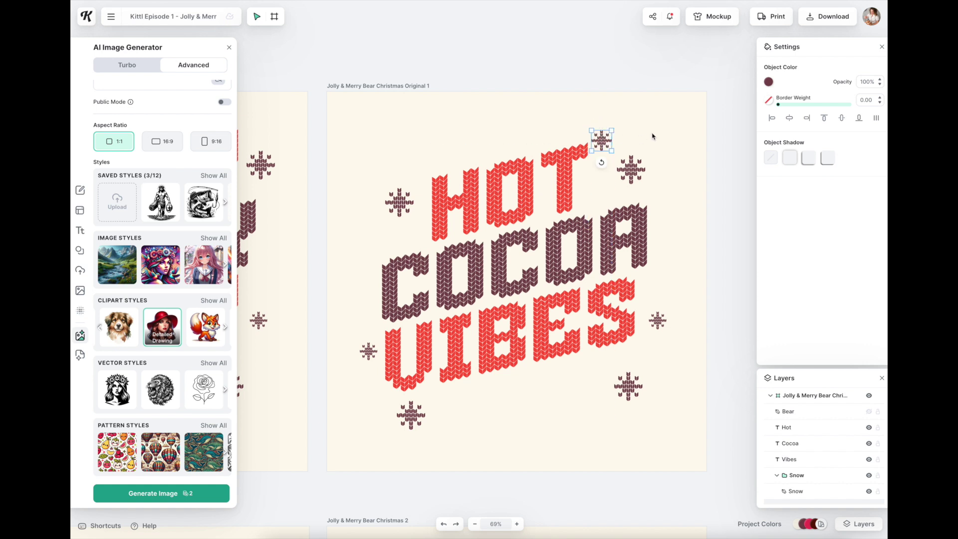
{"action": "left_click", "coordinate": [649, 134]}
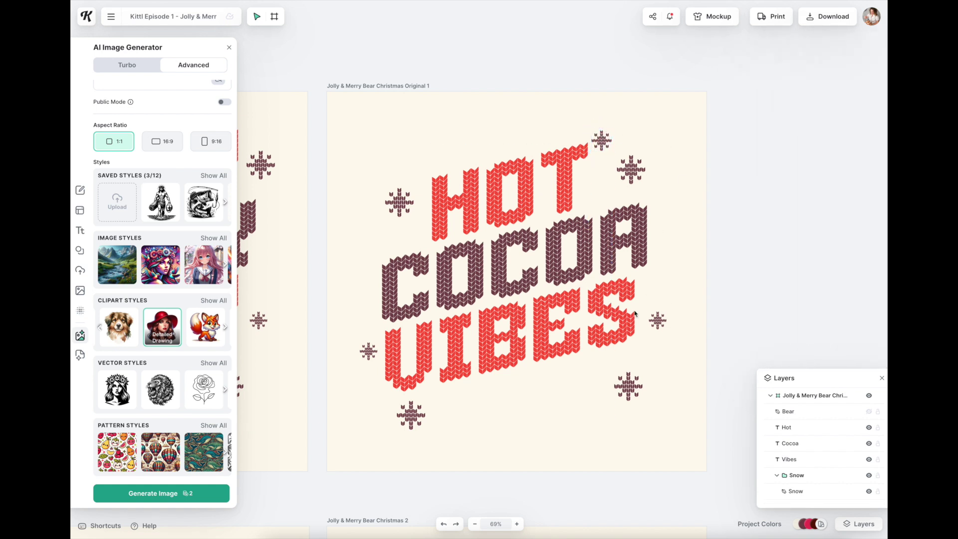
- Nudge VIBES slightly right, then bring up HOT's text colour settings
{"action": "left_click", "coordinate": [610, 322]}
{"action": "left_click_drag", "start_coordinate": [618, 319], "coordinate": [628, 318]}
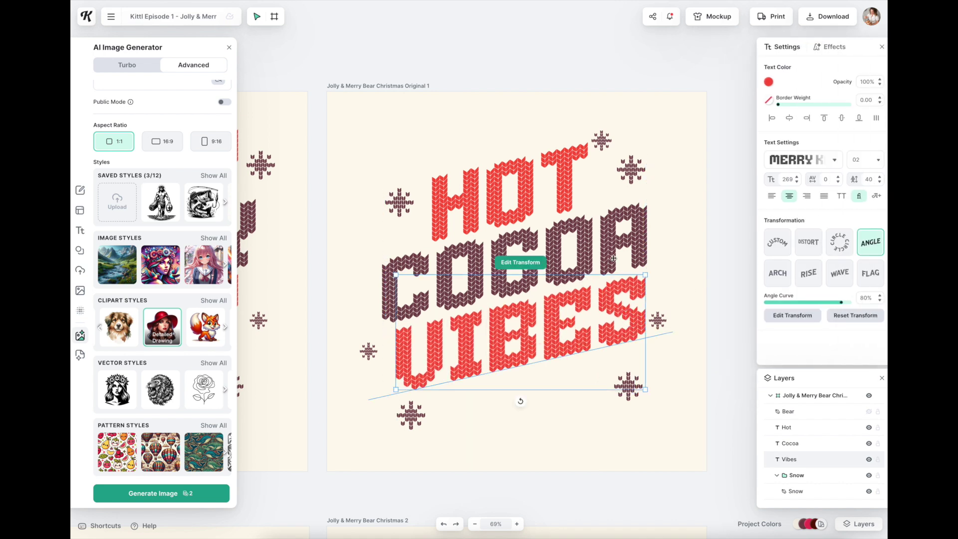
{"action": "left_click", "coordinate": [678, 248]}
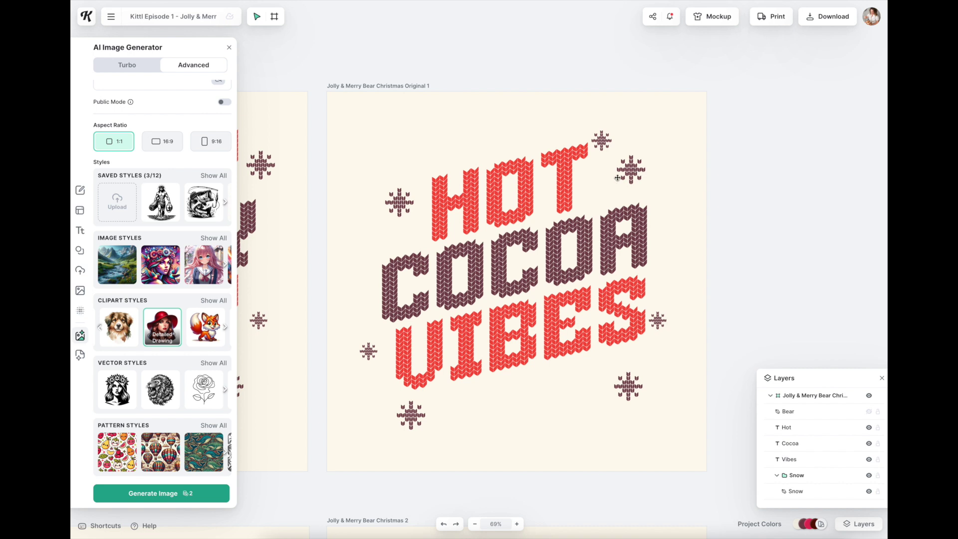
{"action": "left_click", "coordinate": [572, 181]}
{"action": "left_click", "coordinate": [768, 82]}
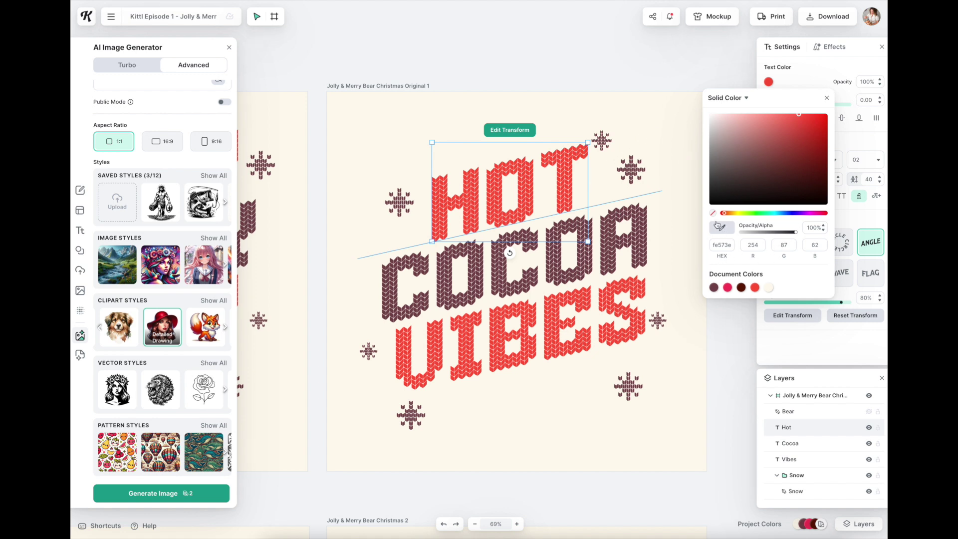
- Close the colour picker, leaving HOT in solid colour fe573e
{"action": "left_click", "coordinate": [639, 145]}
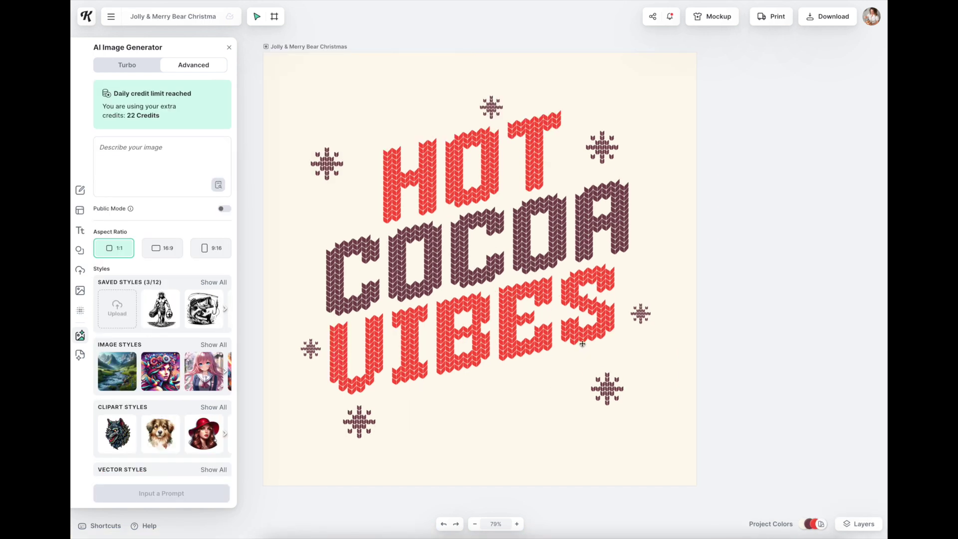
- Search elements for 'hot cocoa' and add the kawaii marshmallow cocoa mug
{"action": "left_click", "coordinate": [81, 251]}
{"action": "left_click", "coordinate": [148, 69]}
{"action": "type", "text": "hot co"}
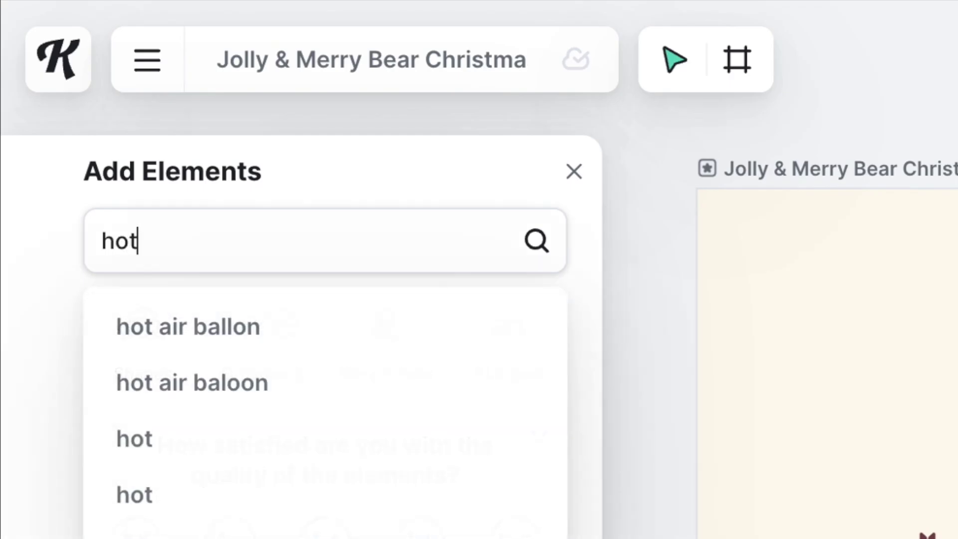
{"action": "type", "text": "coa"}
{"action": "key", "text": "Return"}
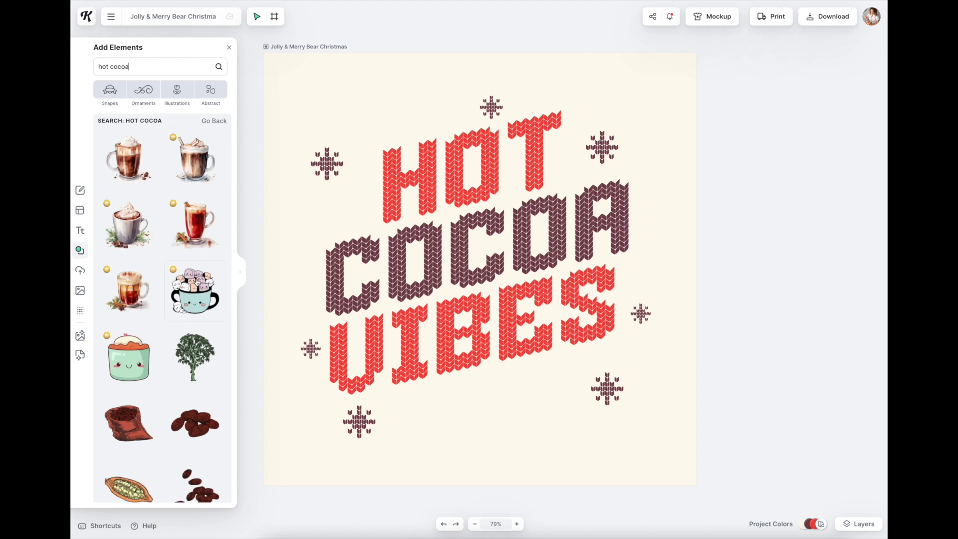
{"action": "left_click", "coordinate": [196, 289]}
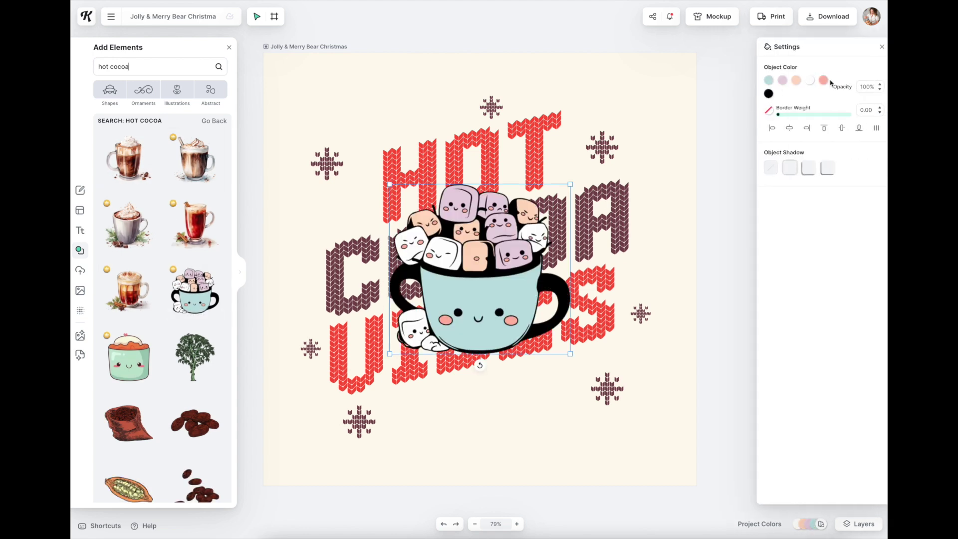